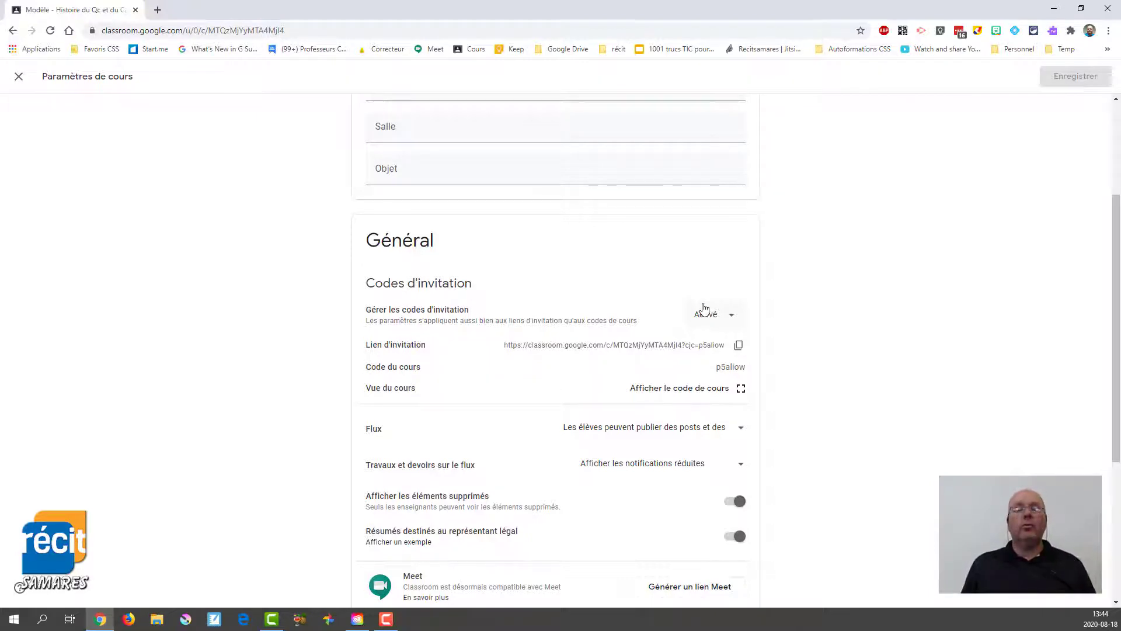
Copy the course invitation link and reset the invitation codes in the course settings
{"action": "left_click", "coordinate": [704, 312]}
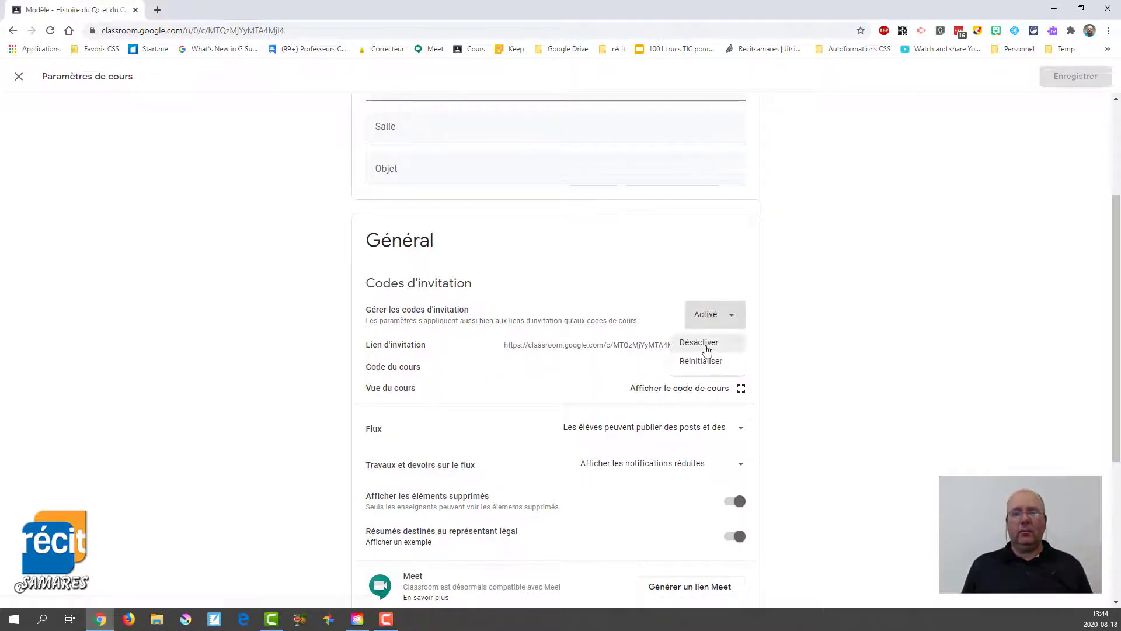
{"action": "left_click", "coordinate": [667, 265]}
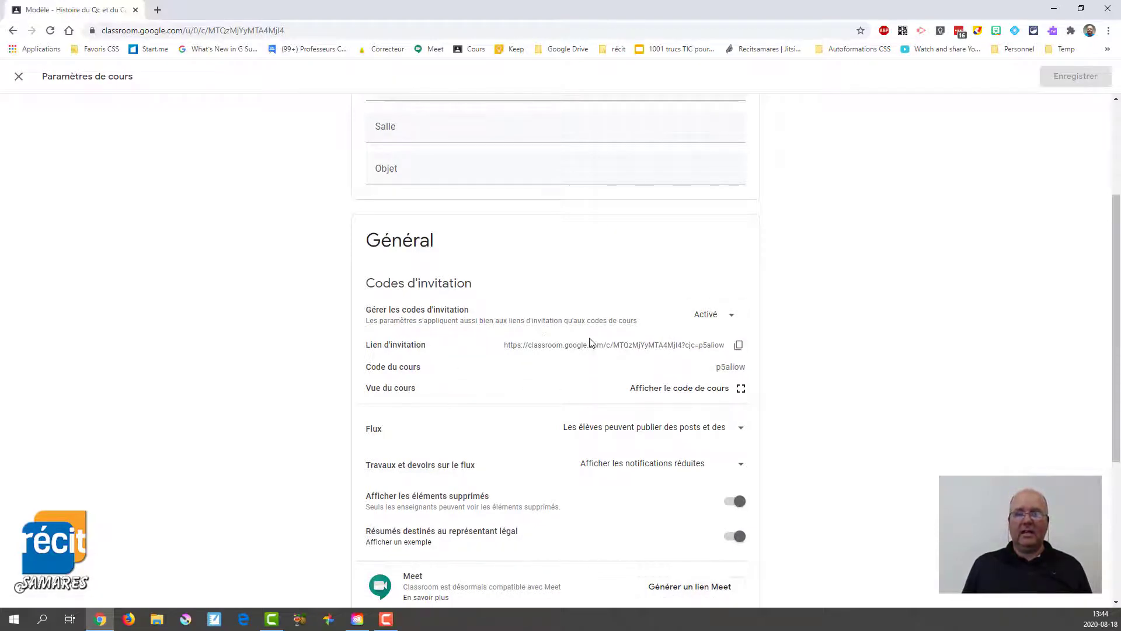
{"action": "left_click", "coordinate": [738, 345]}
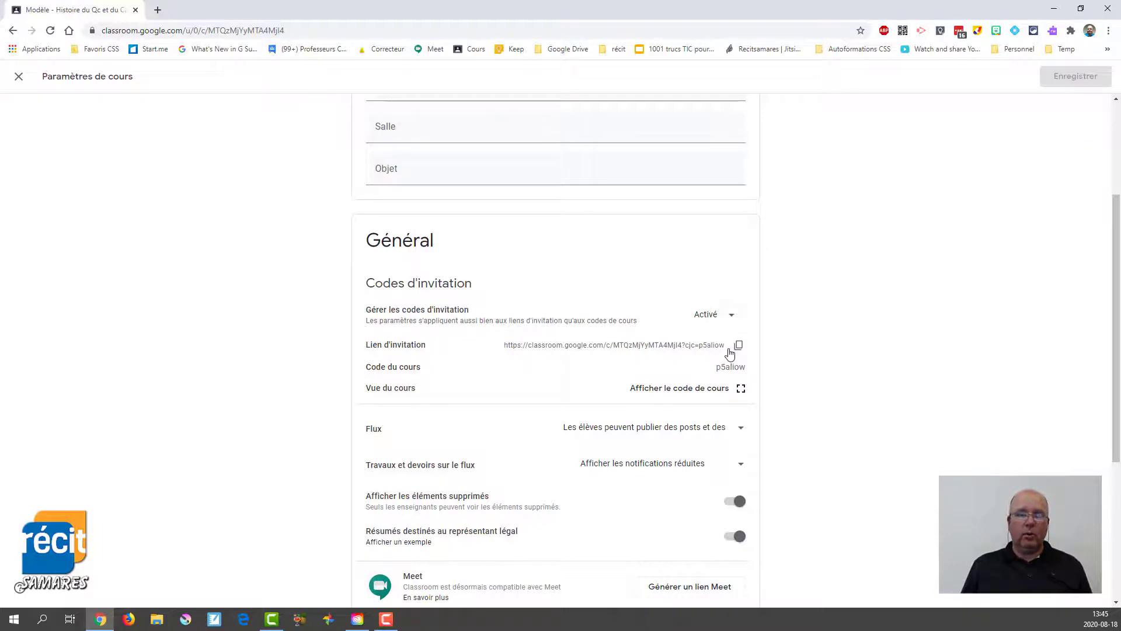
{"action": "left_click", "coordinate": [733, 321]}
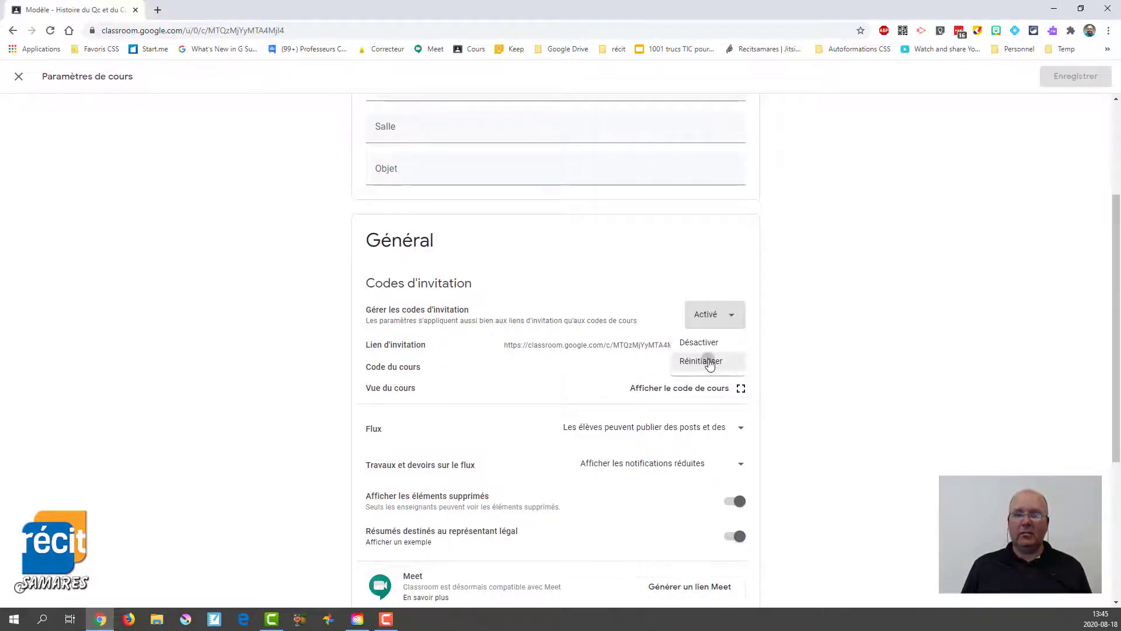
{"action": "left_click", "coordinate": [712, 365]}
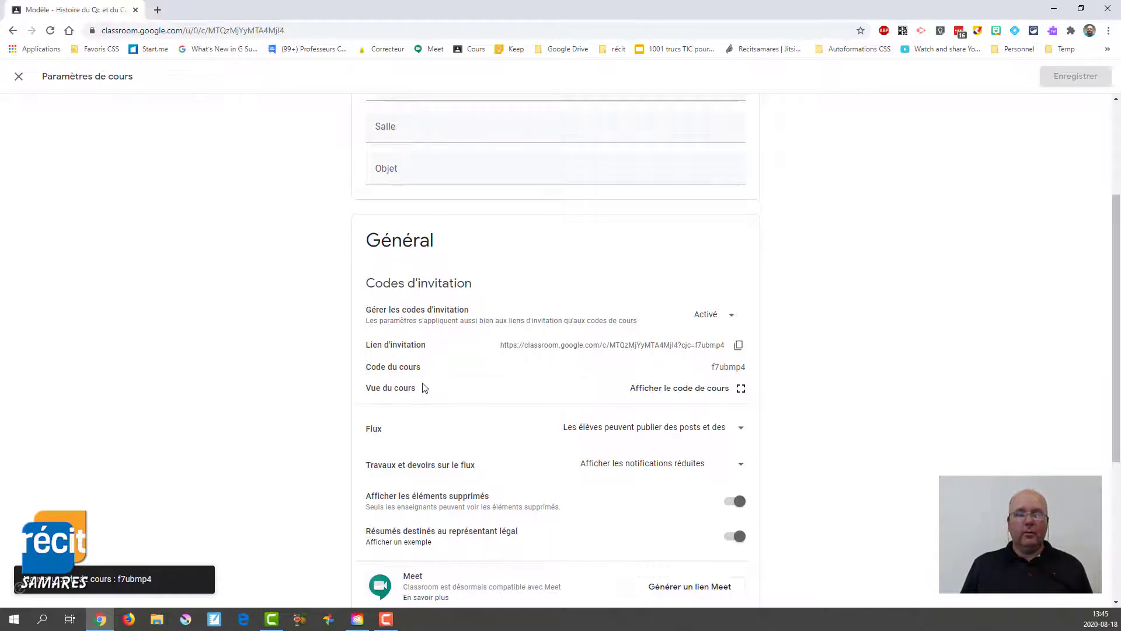
Display the course code enlarged and in full screen, and return to the course stream
{"action": "left_click", "coordinate": [696, 394]}
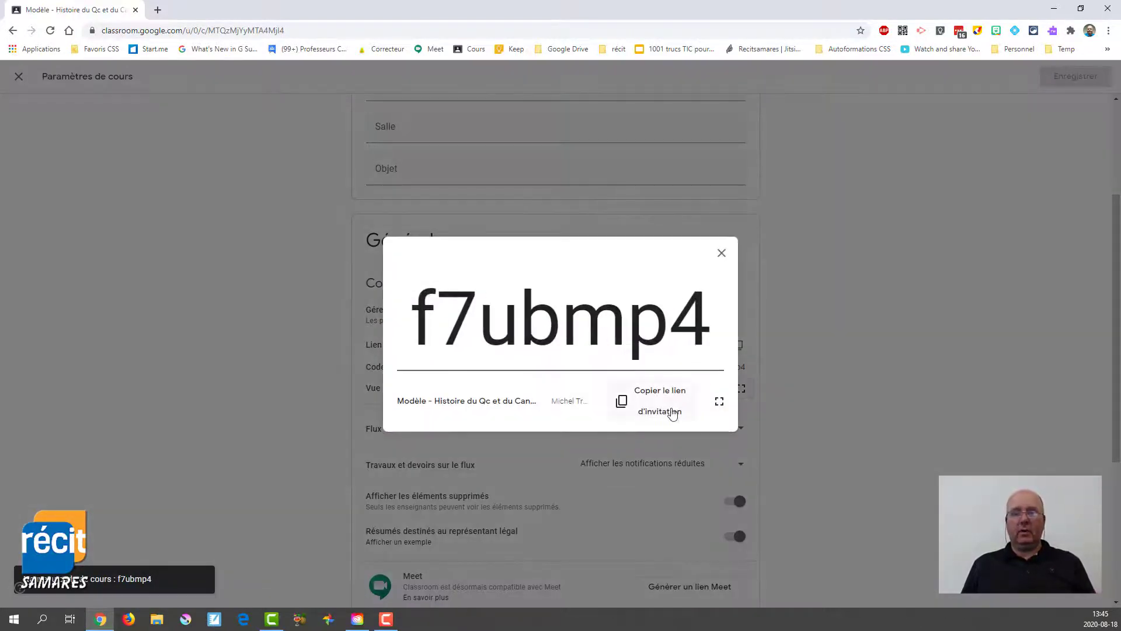
{"action": "left_click", "coordinate": [722, 253]}
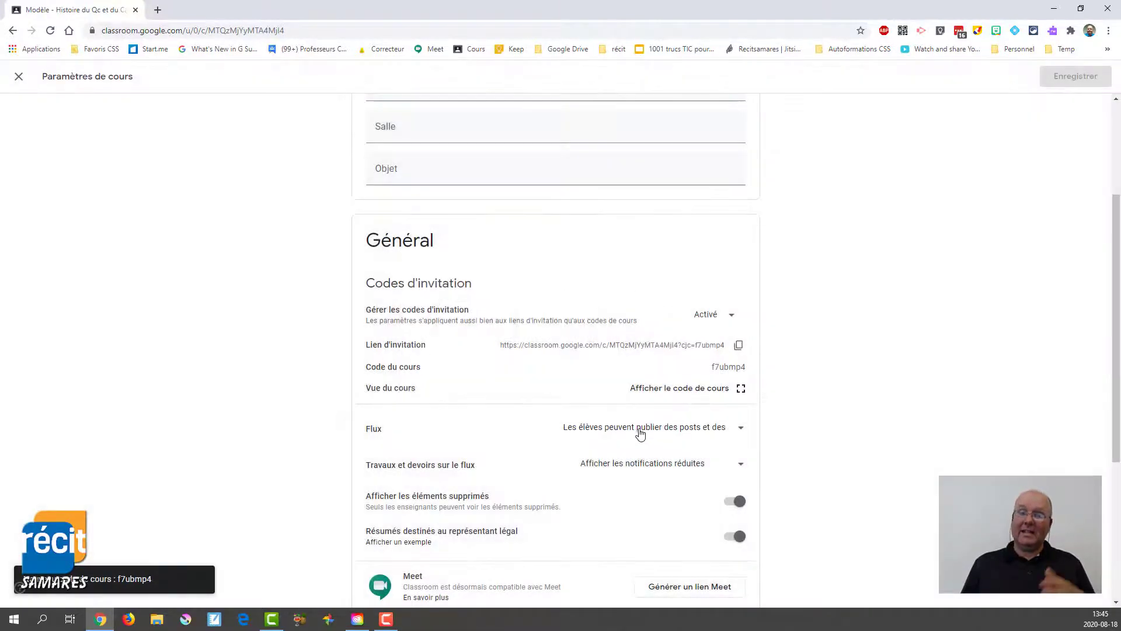
{"action": "left_click", "coordinate": [708, 387]}
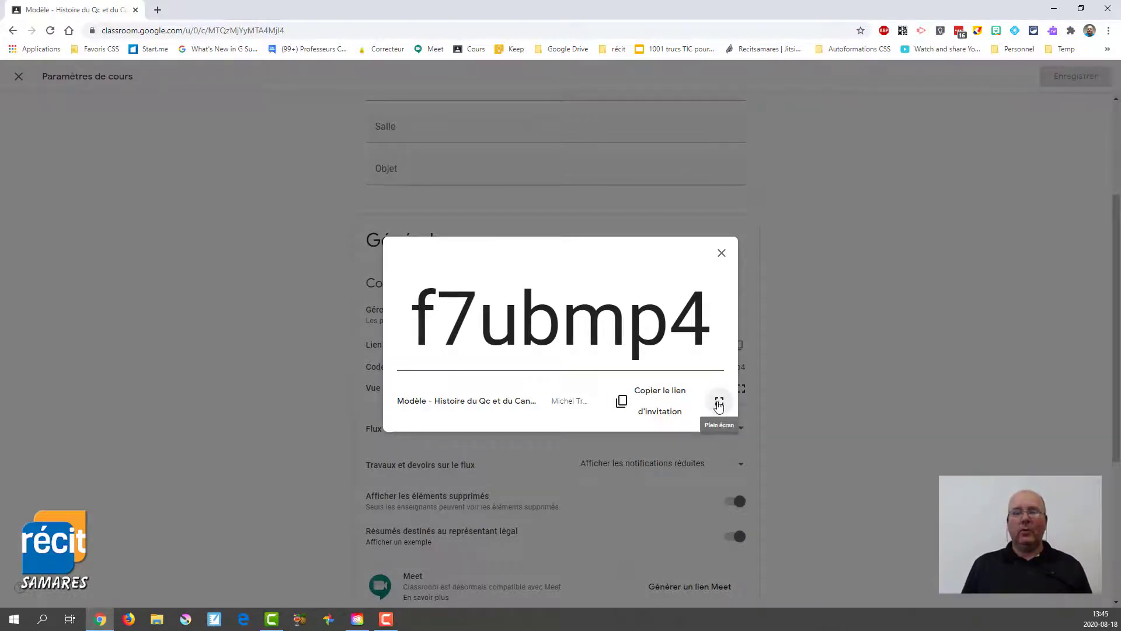
{"action": "left_click", "coordinate": [718, 403]}
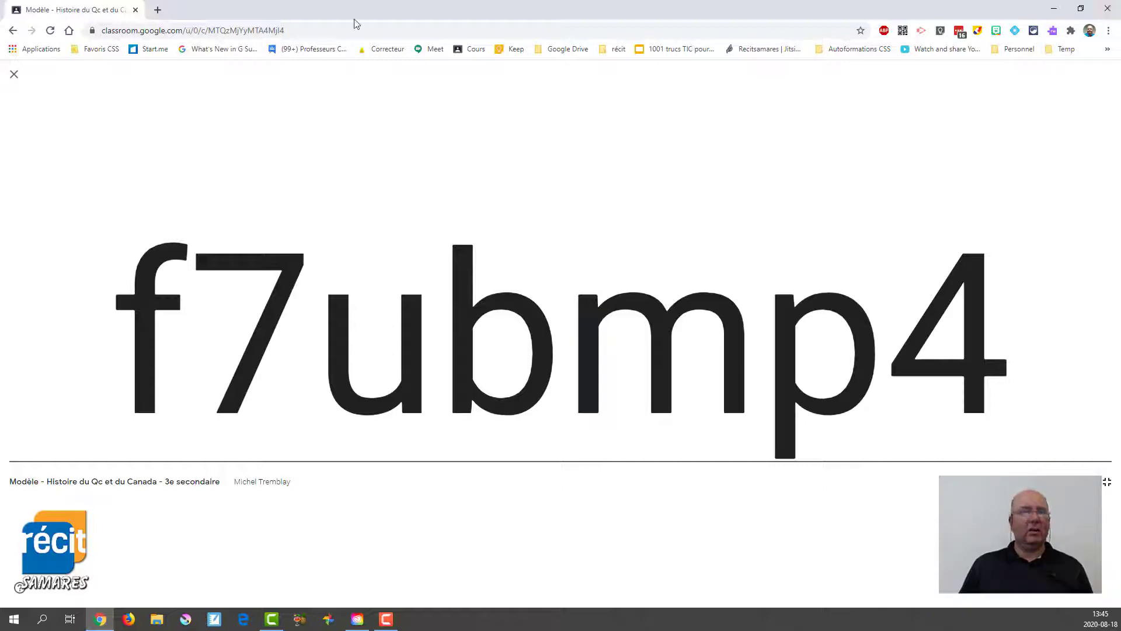
{"action": "left_click", "coordinate": [14, 76]}
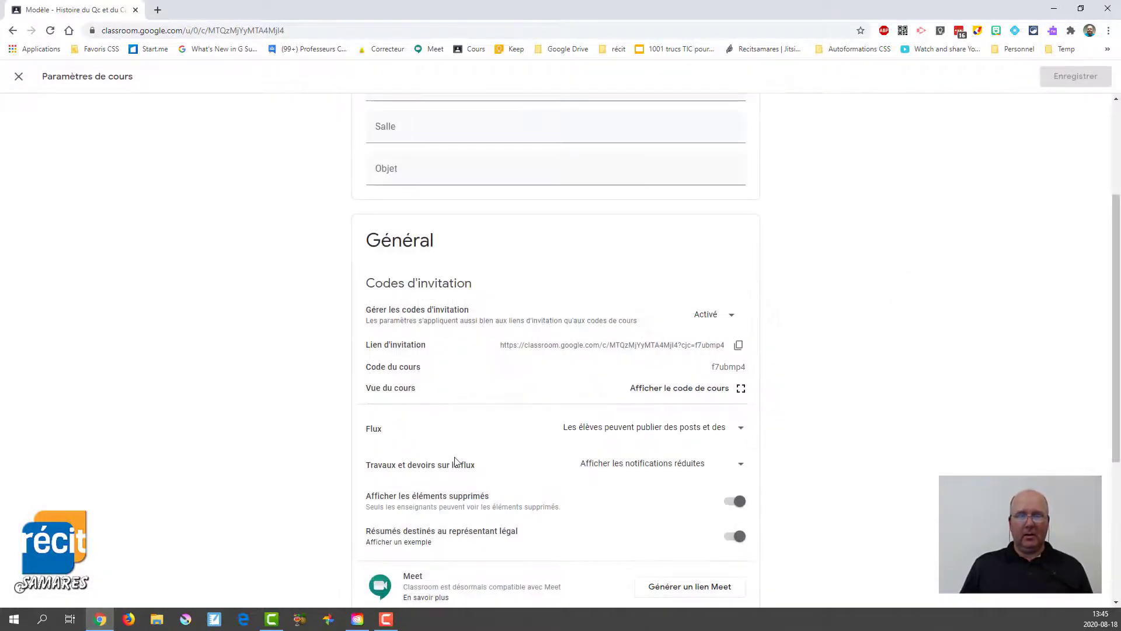
{"action": "scroll", "coordinate": [444, 450], "scroll_direction": "down", "scroll_amount": 3}
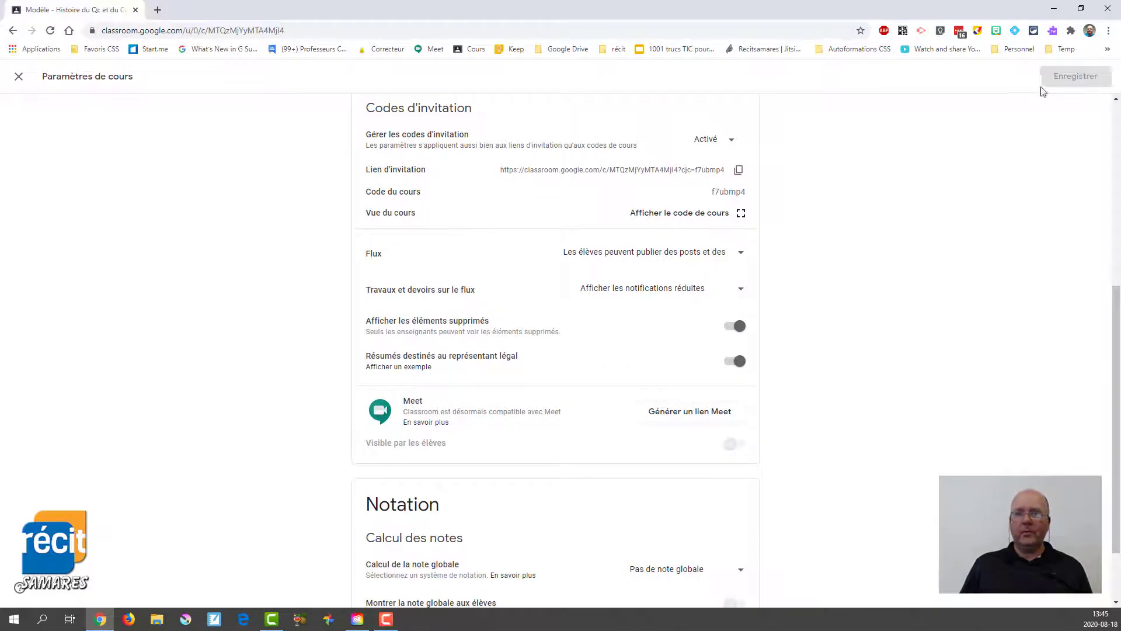
{"action": "left_click", "coordinate": [18, 77]}
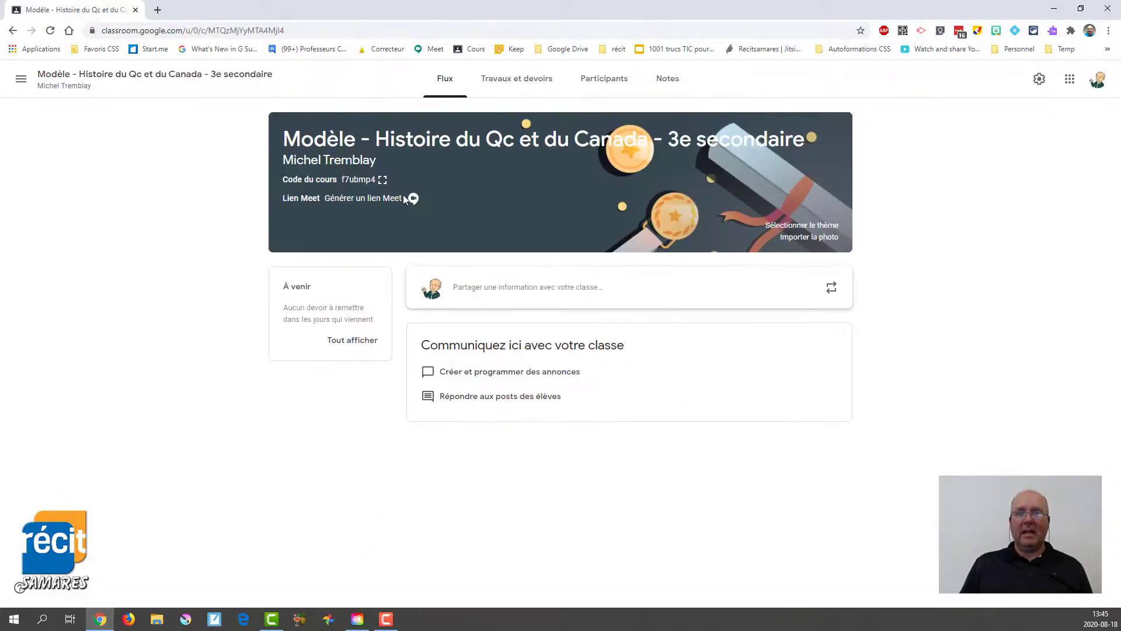
Open the announcement composer on the stream and review the Flux posting permission options in the course settings
{"action": "left_click", "coordinate": [542, 292]}
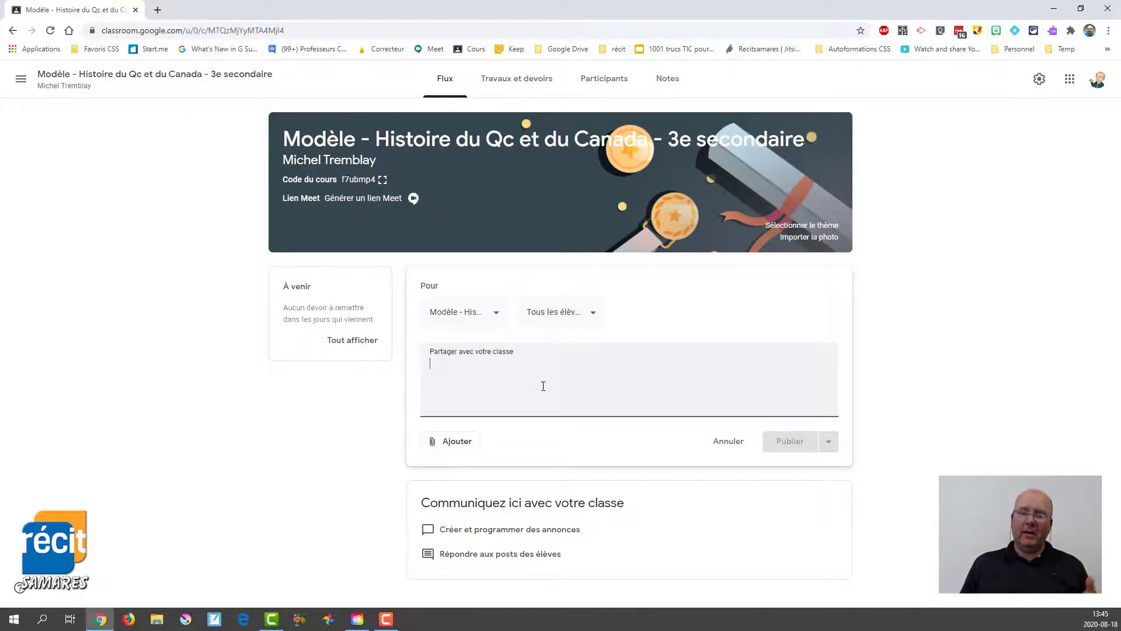
{"action": "left_click", "coordinate": [1039, 82]}
{"action": "scroll", "coordinate": [416, 431], "scroll_direction": "down", "scroll_amount": 6}
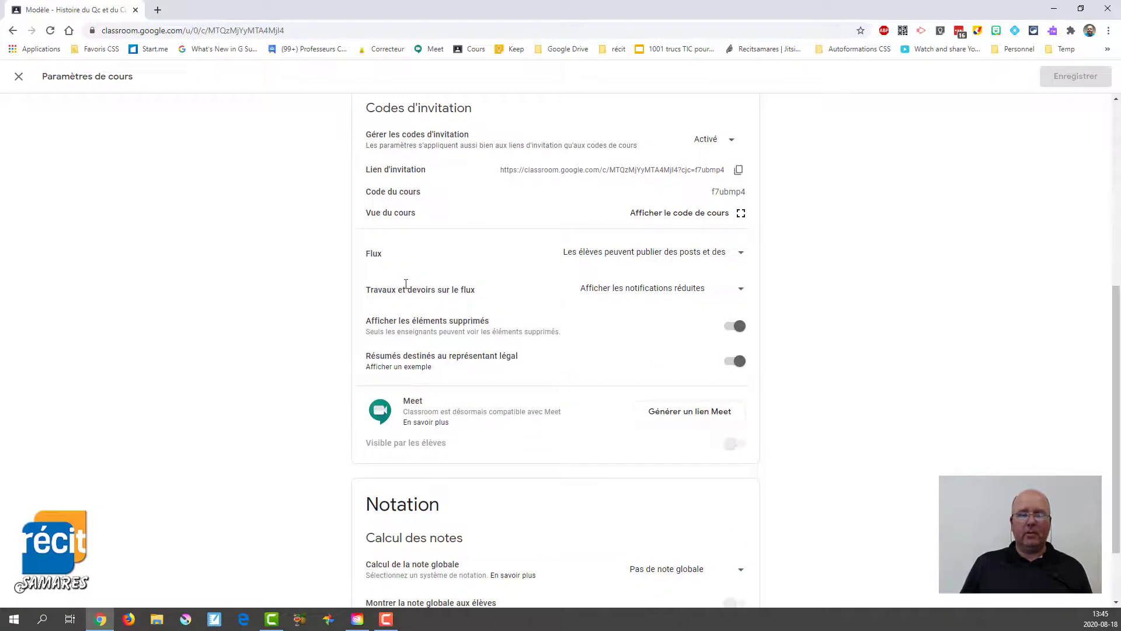
{"action": "left_click", "coordinate": [624, 257]}
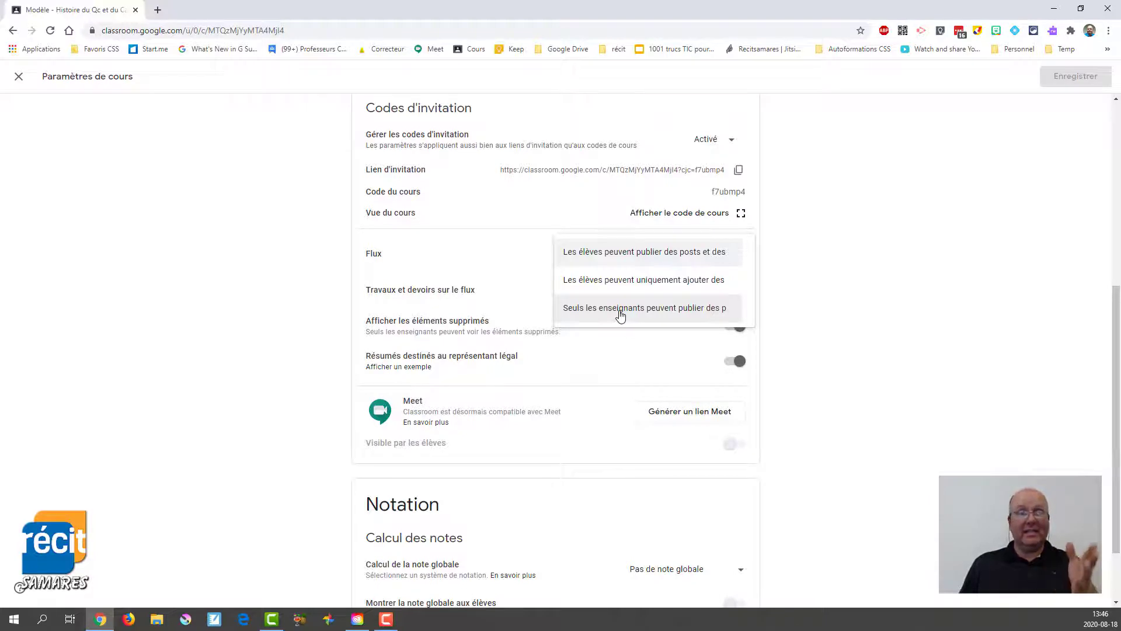
{"action": "left_click", "coordinate": [766, 289]}
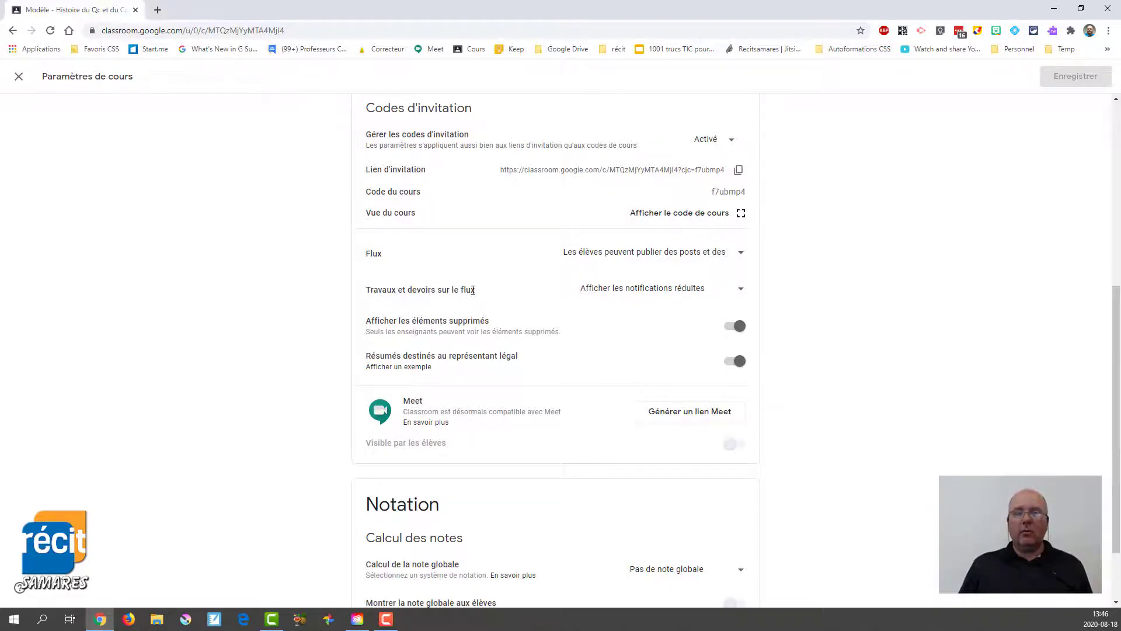
Review the Travaux et devoirs sur le flux display options and leave the course settings
{"action": "left_click", "coordinate": [607, 292]}
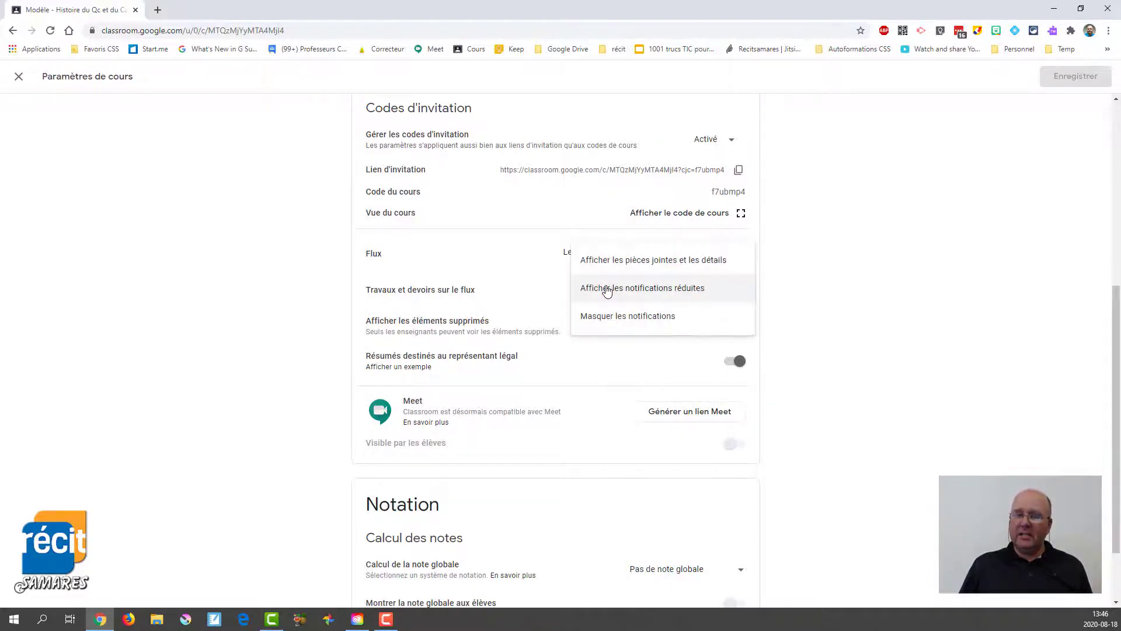
{"action": "left_click", "coordinate": [825, 230]}
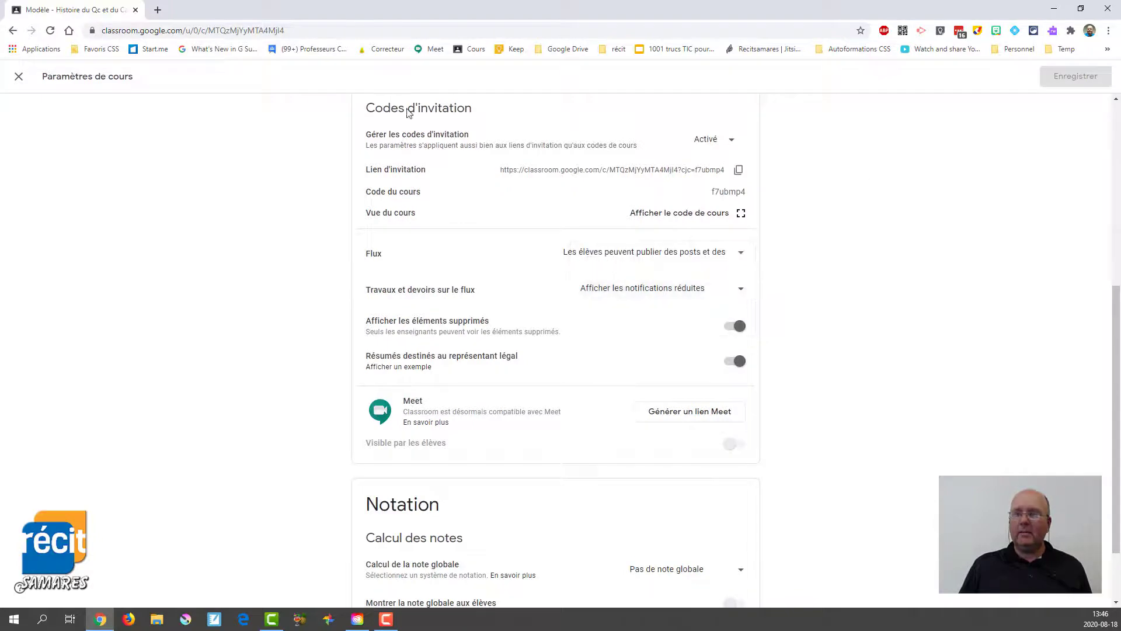
{"action": "left_click", "coordinate": [19, 76]}
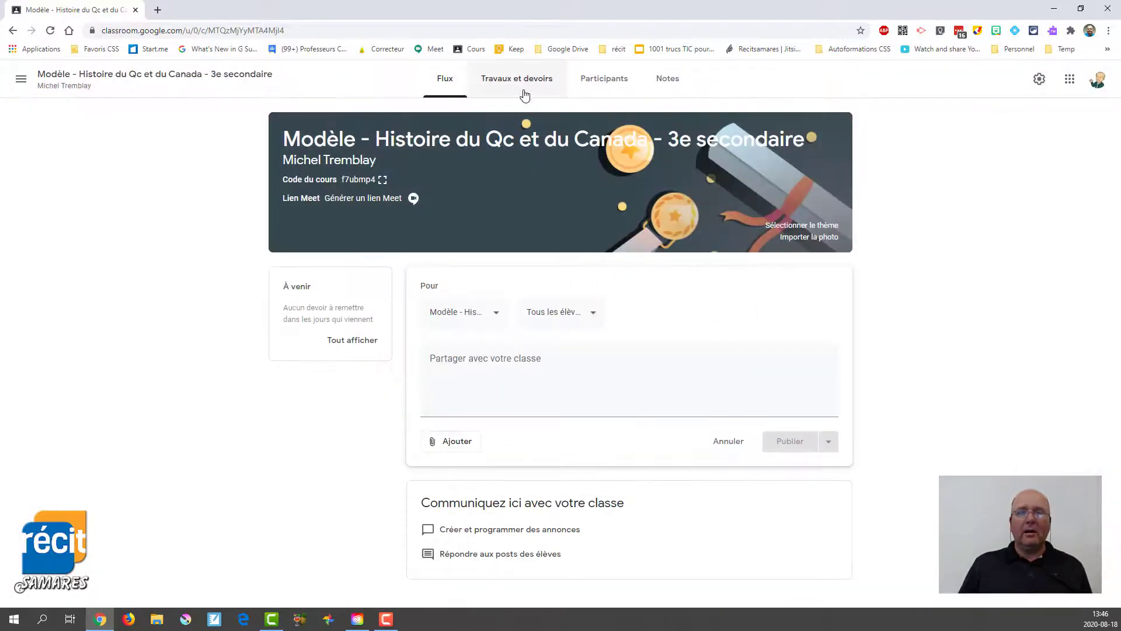
Review the types of items that can be created under Travaux et devoirs and return to the stream
{"action": "left_click", "coordinate": [537, 87]}
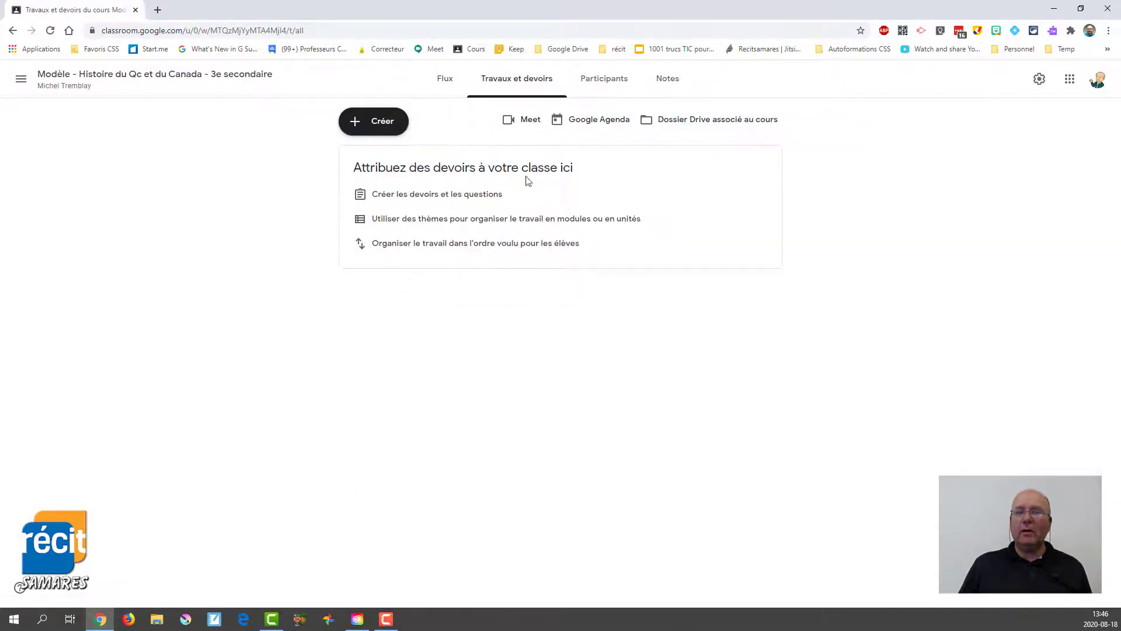
{"action": "left_click", "coordinate": [384, 126]}
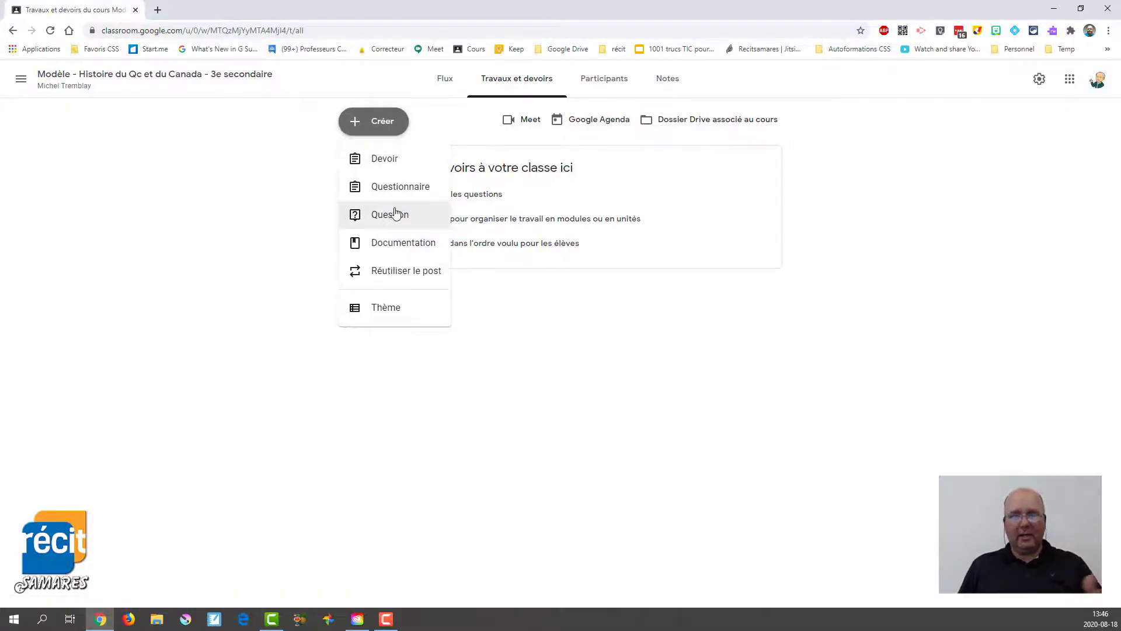
{"action": "left_click", "coordinate": [287, 127]}
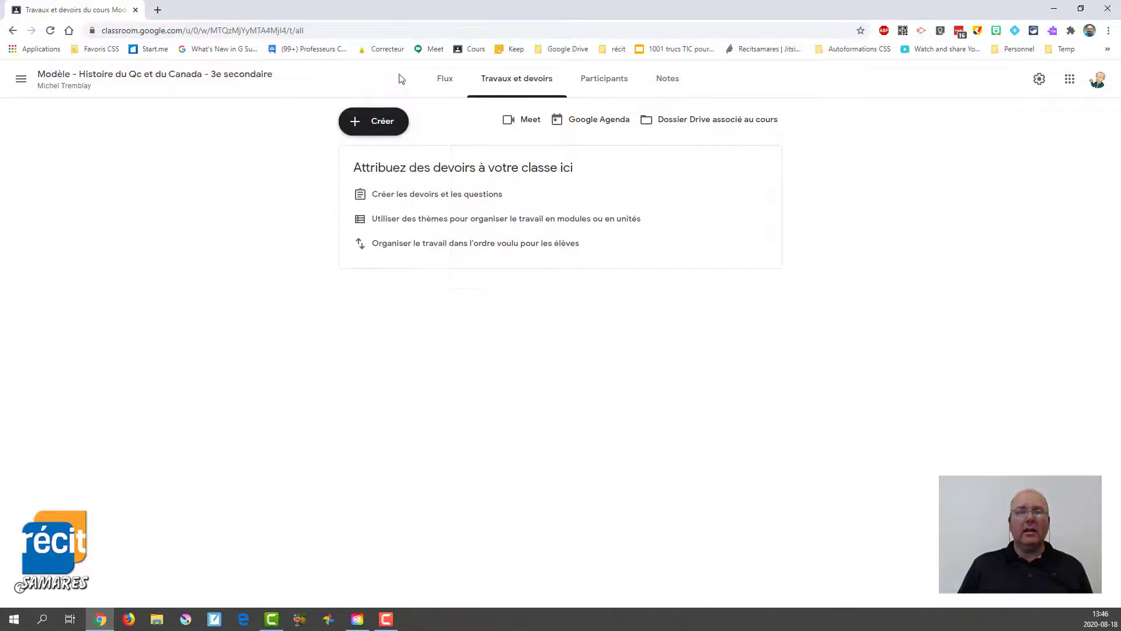
{"action": "left_click", "coordinate": [445, 81]}
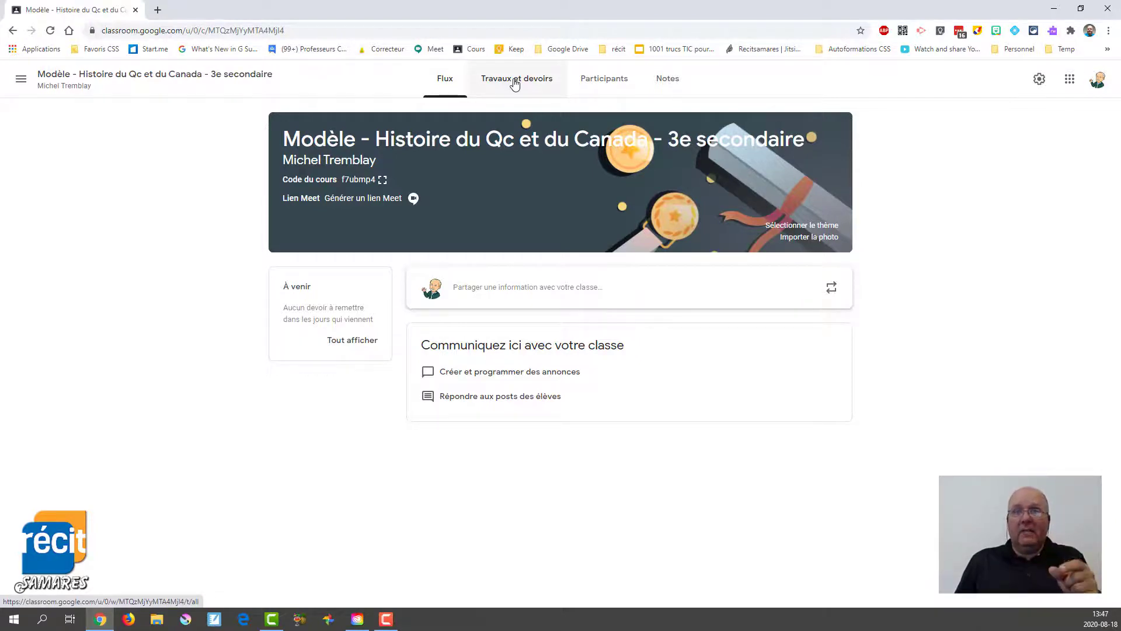
Set Travaux et devoirs sur le flux to Afficher les pièces jointes et les détails and save the course settings
{"action": "left_click", "coordinate": [1039, 82]}
{"action": "scroll", "coordinate": [466, 409], "scroll_direction": "down", "scroll_amount": 7}
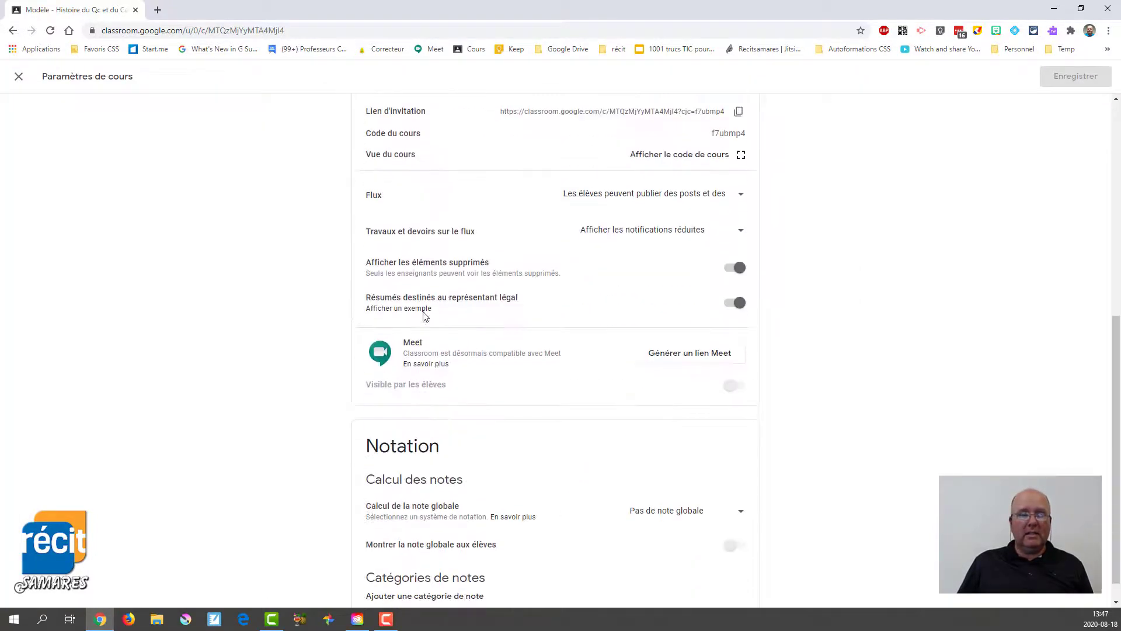
{"action": "left_click", "coordinate": [613, 230]}
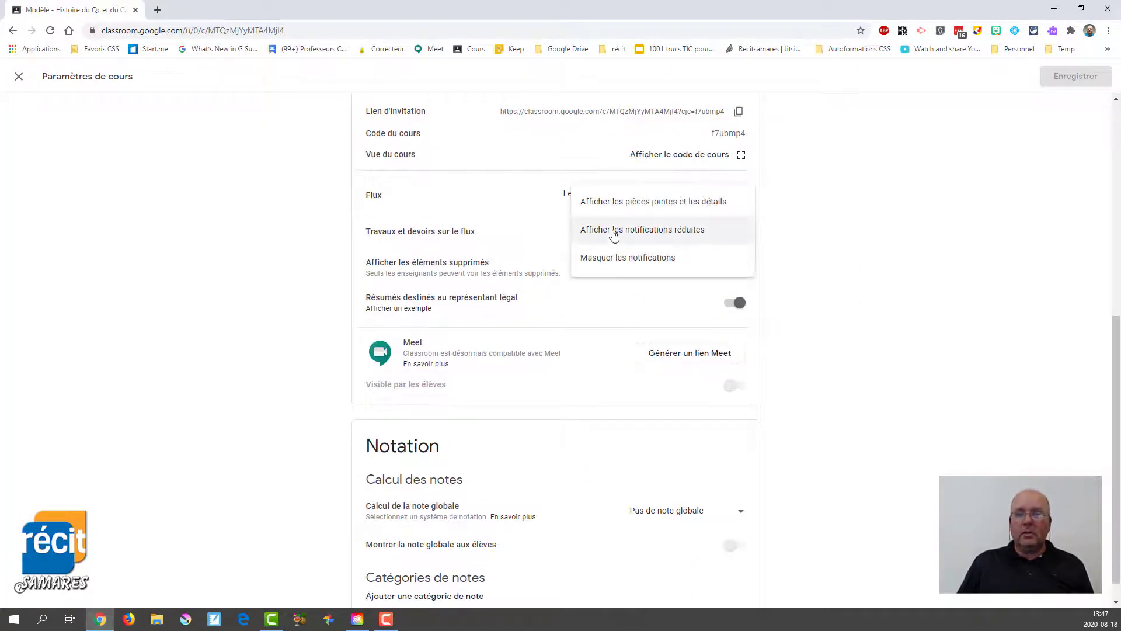
{"action": "left_click", "coordinate": [624, 261]}
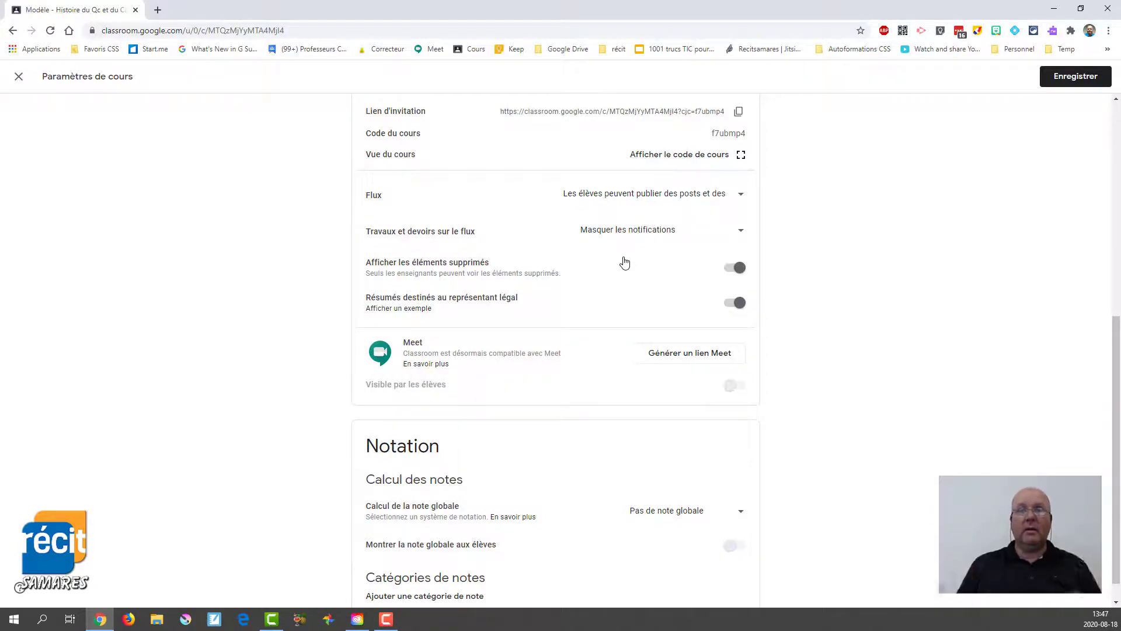
{"action": "left_click", "coordinate": [622, 230]}
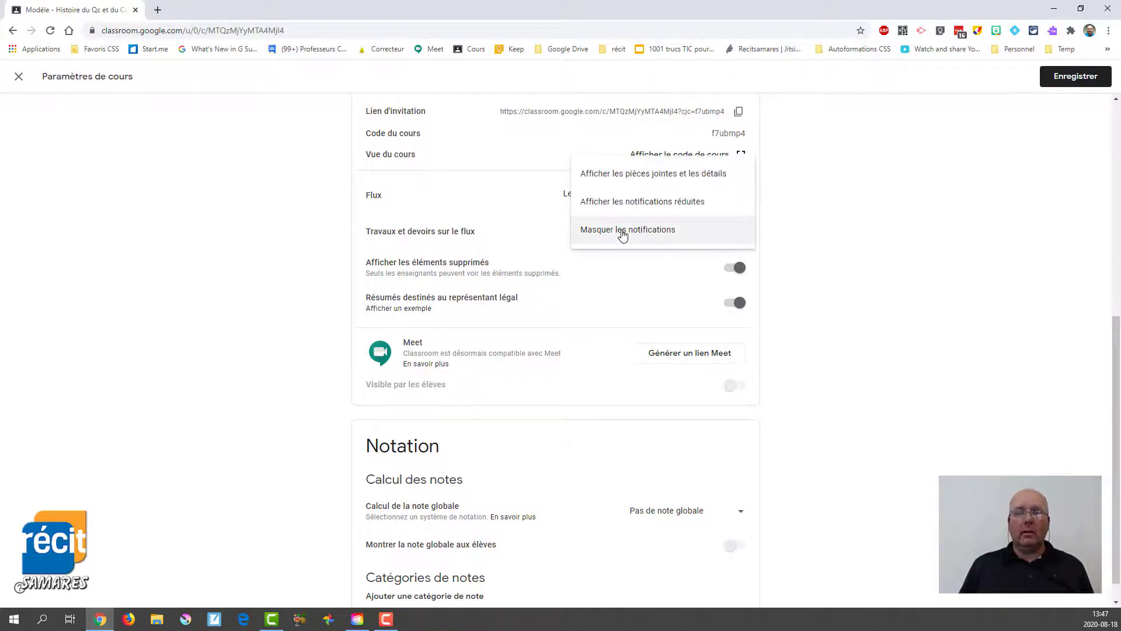
{"action": "left_click", "coordinate": [631, 181]}
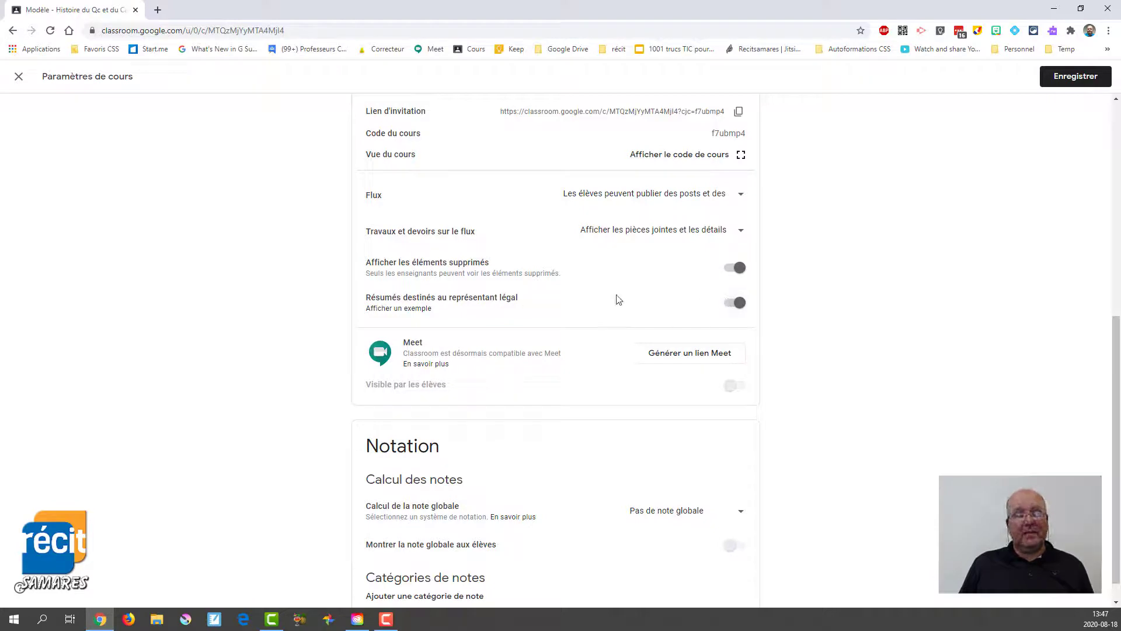
{"action": "left_click", "coordinate": [18, 76]}
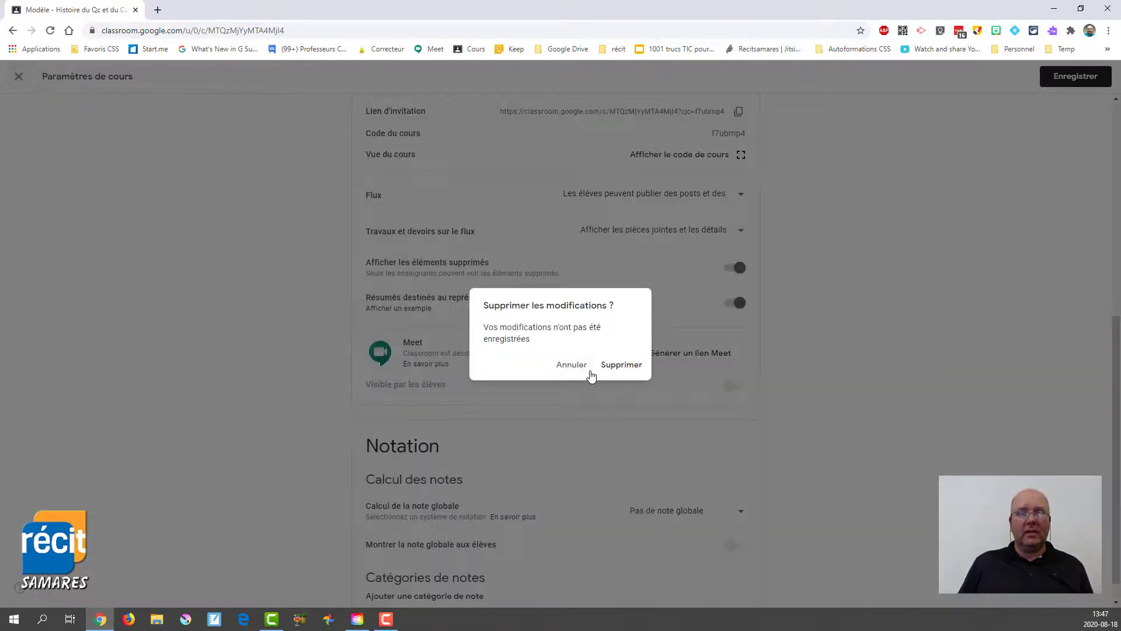
{"action": "left_click", "coordinate": [570, 364]}
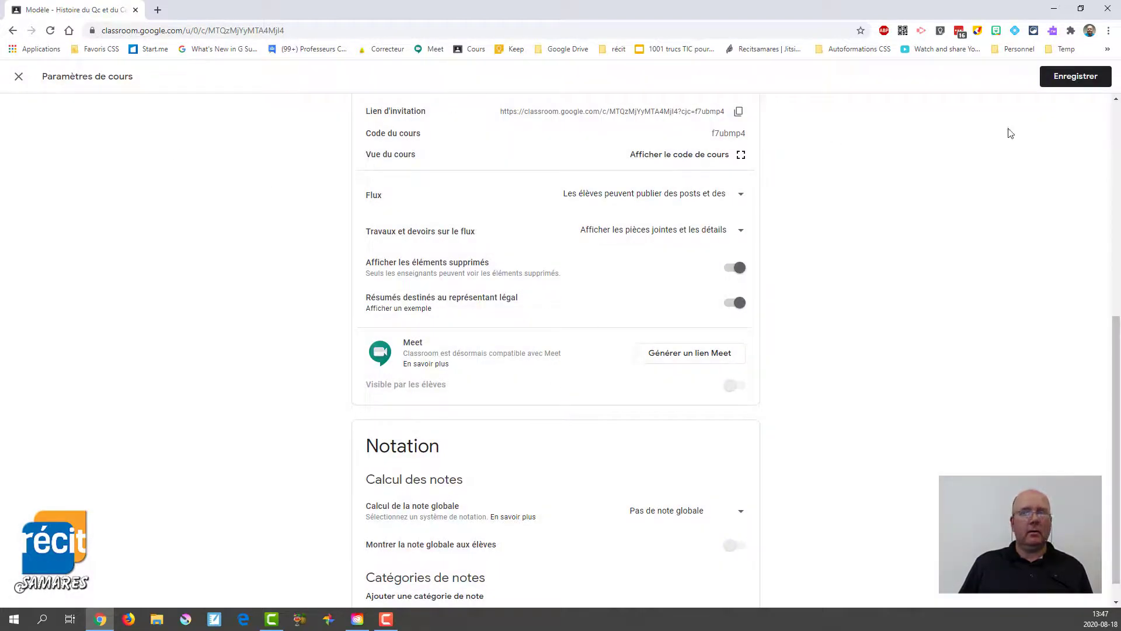
{"action": "left_click", "coordinate": [1054, 80]}
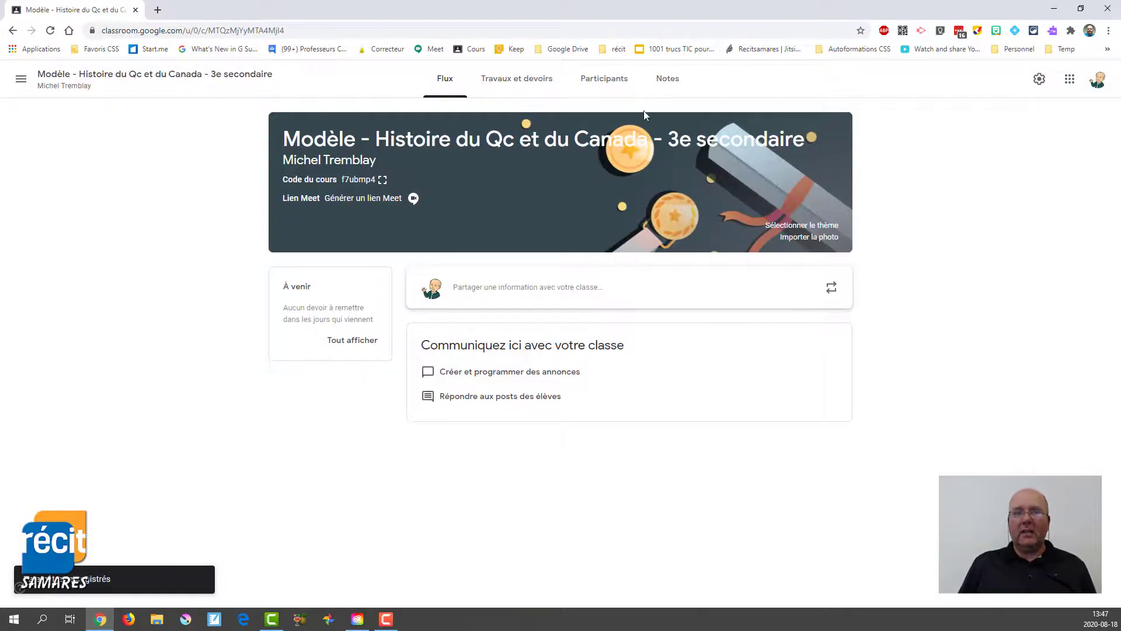
View the course's Participants page and review the Général and Notation sections of the course settings
{"action": "left_click", "coordinate": [610, 80]}
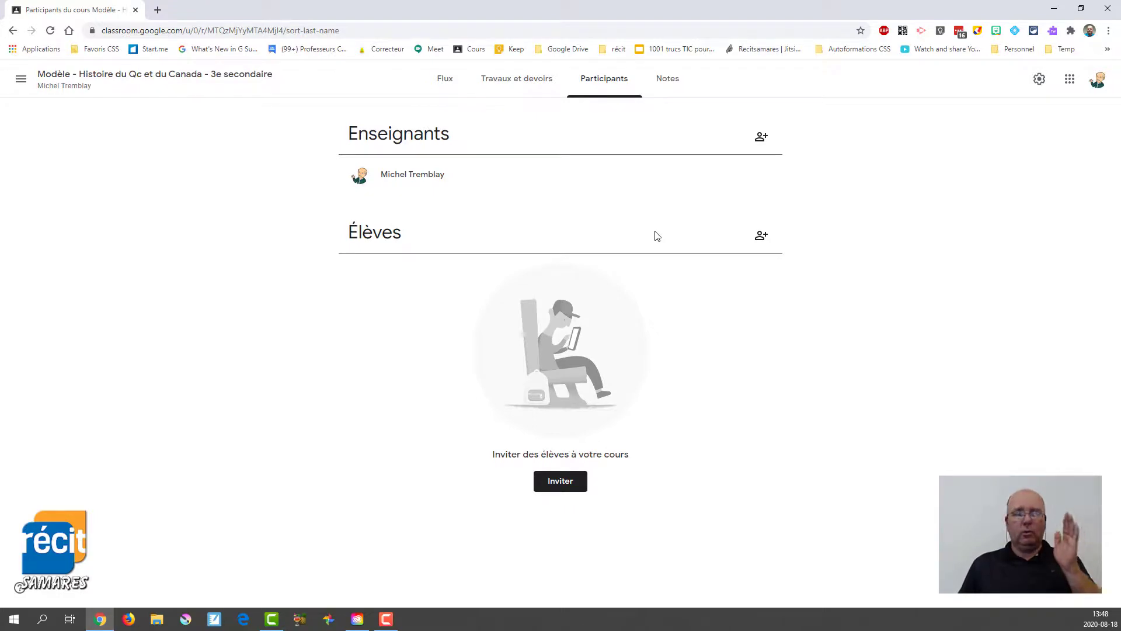
{"action": "left_click", "coordinate": [1039, 80]}
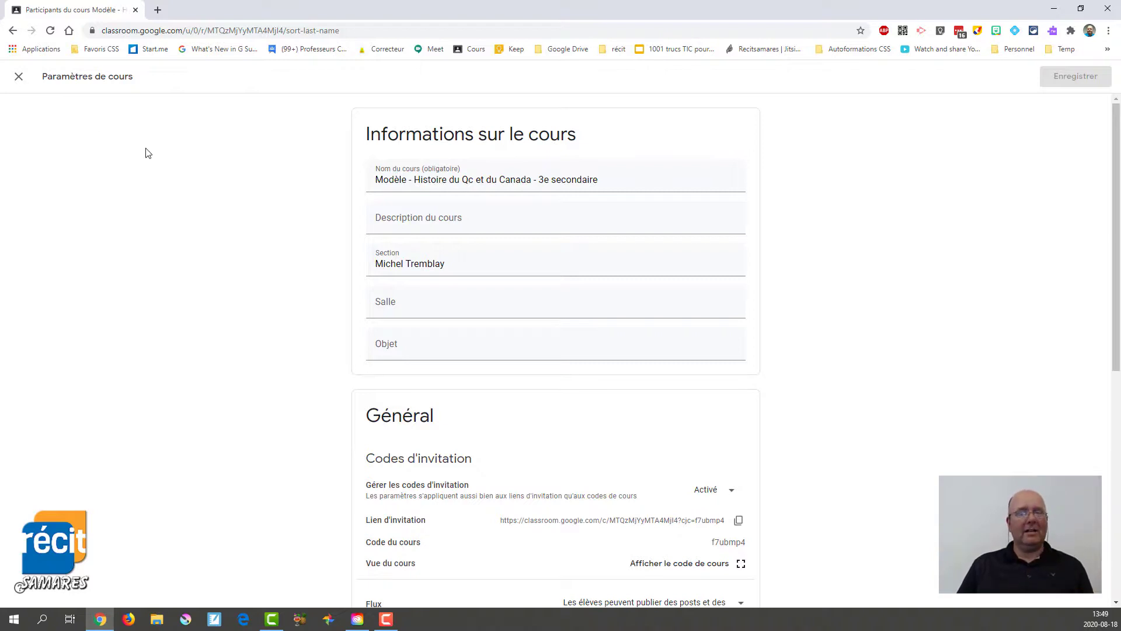
{"action": "scroll", "coordinate": [161, 169], "scroll_direction": "down", "scroll_amount": 7}
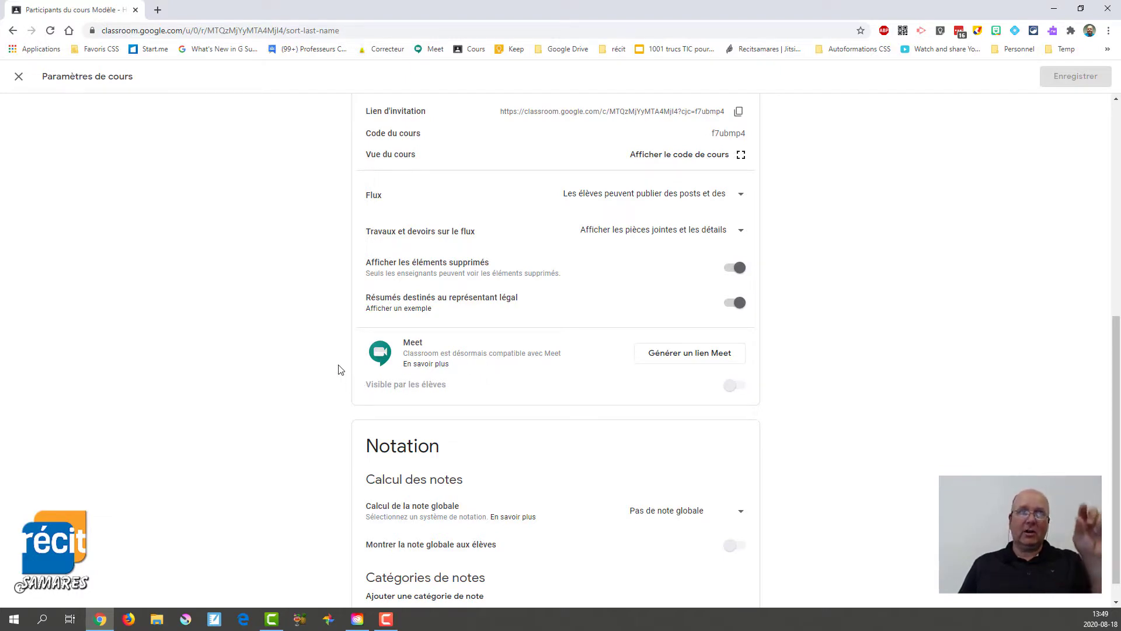
{"action": "scroll", "coordinate": [338, 365], "scroll_direction": "down", "scroll_amount": 1}
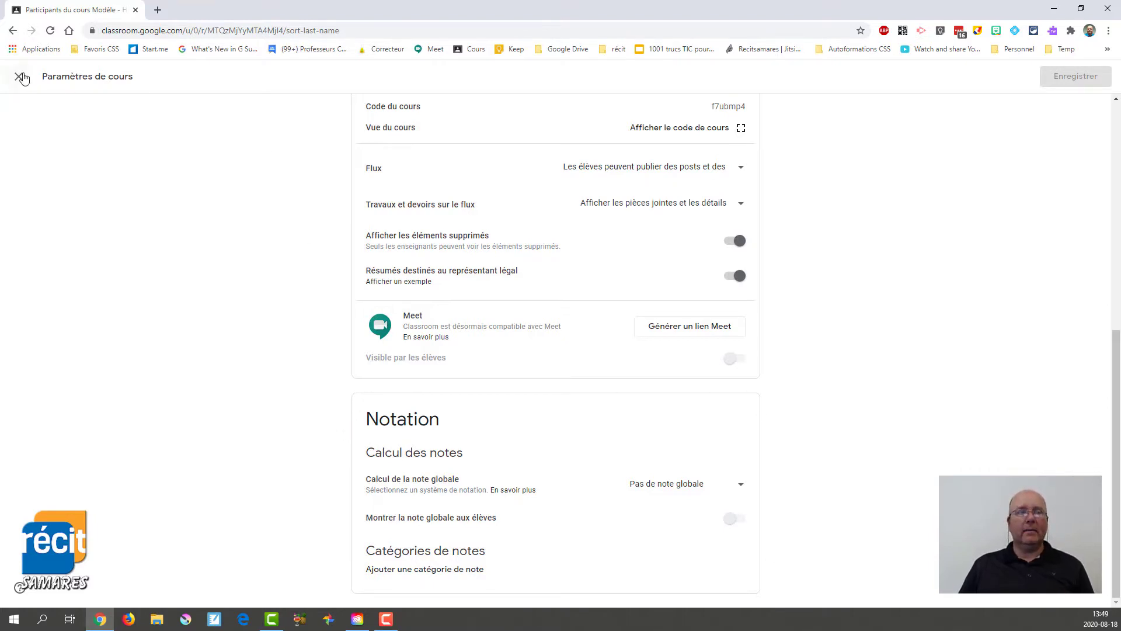
{"action": "left_click", "coordinate": [21, 77]}
View the course's Notes page and open the course settings
{"action": "left_click", "coordinate": [665, 84]}
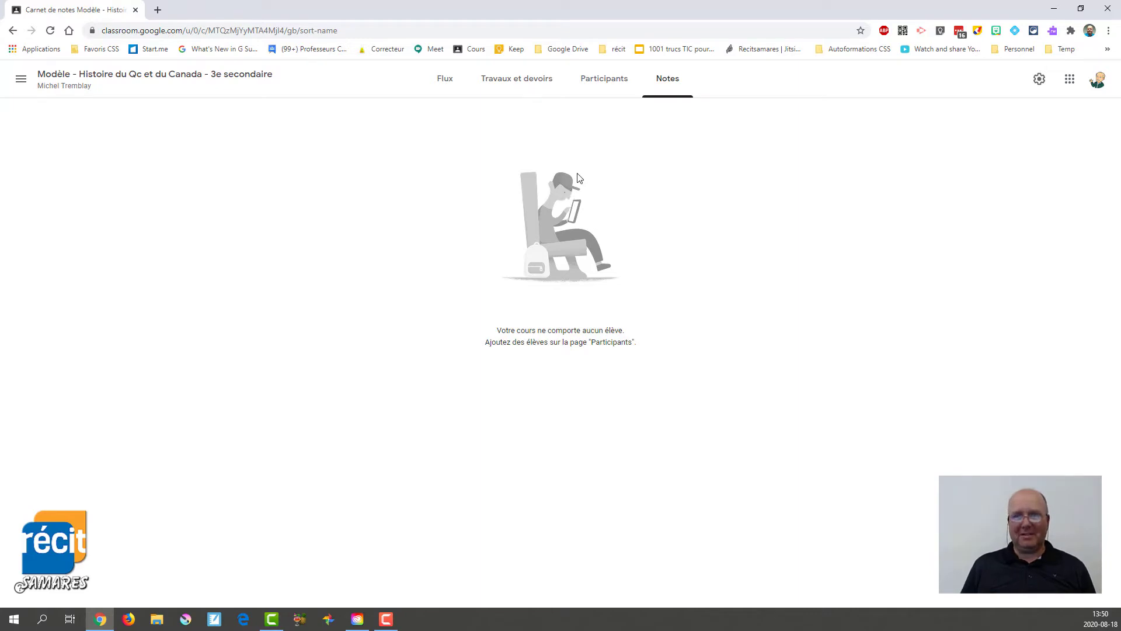
{"action": "left_click", "coordinate": [1039, 79]}
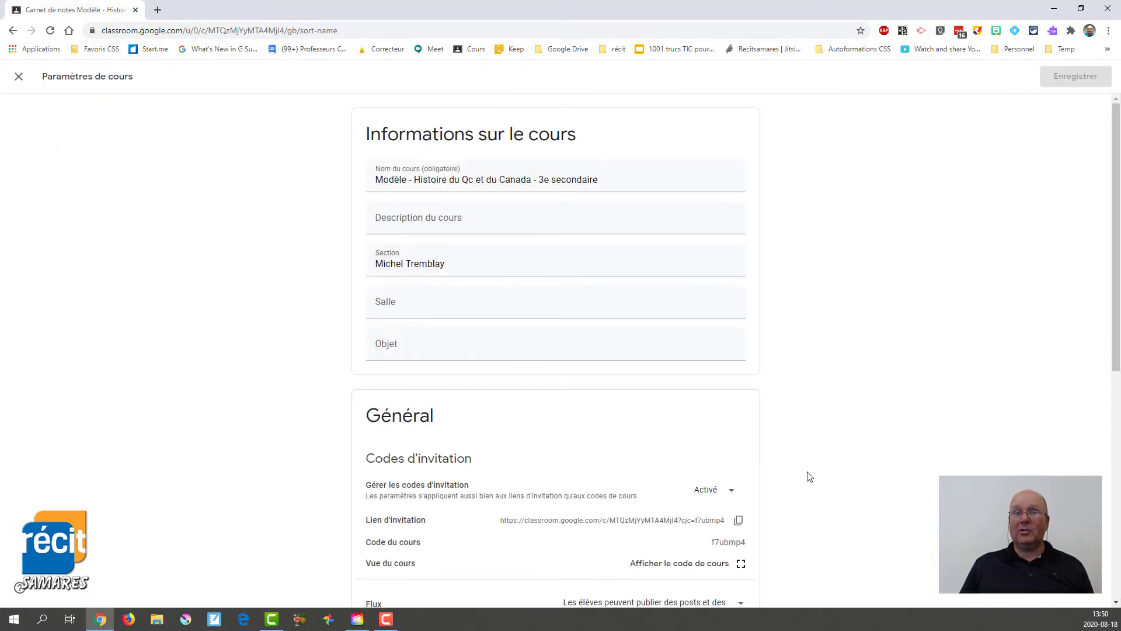